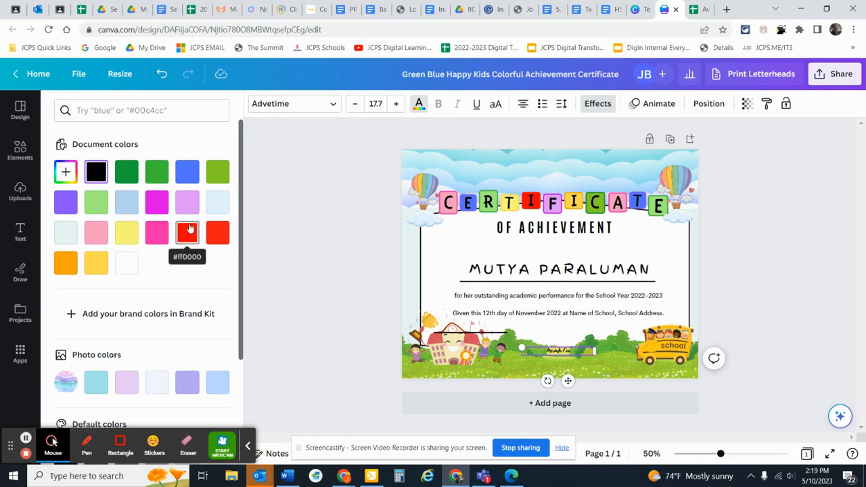
# Step: Increase the font size of the signature text at the certificate's lower centre to 32.7
pyautogui.click(398, 107)
pyautogui.click(398, 107)
pyautogui.click(398, 107)
pyautogui.click(398, 107)
pyautogui.click(398, 107)
pyautogui.click(398, 107)
pyautogui.click(398, 107)
pyautogui.click(398, 107)
pyautogui.click(398, 107)
pyautogui.click(398, 107)
pyautogui.click(398, 107)
pyautogui.click(398, 107)
# Step: Recolor the signature text red (#ff0000) and deselect it
pyautogui.click(551, 352)
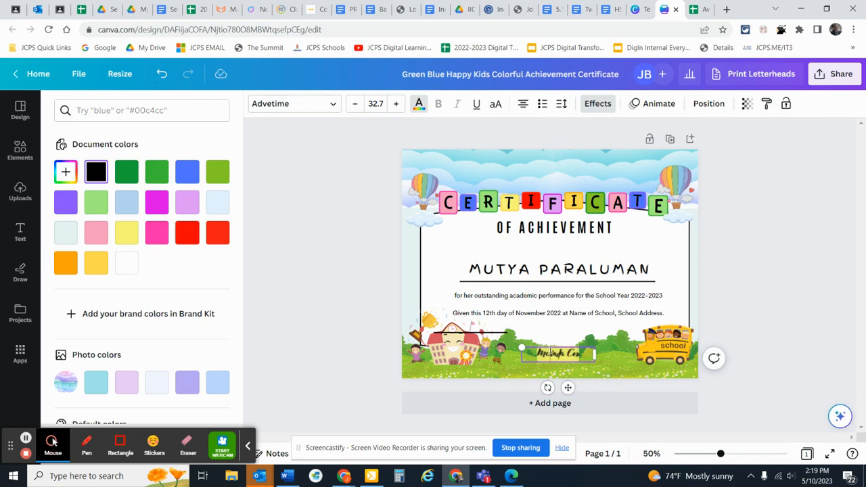
pyautogui.tripleClick(550, 352)
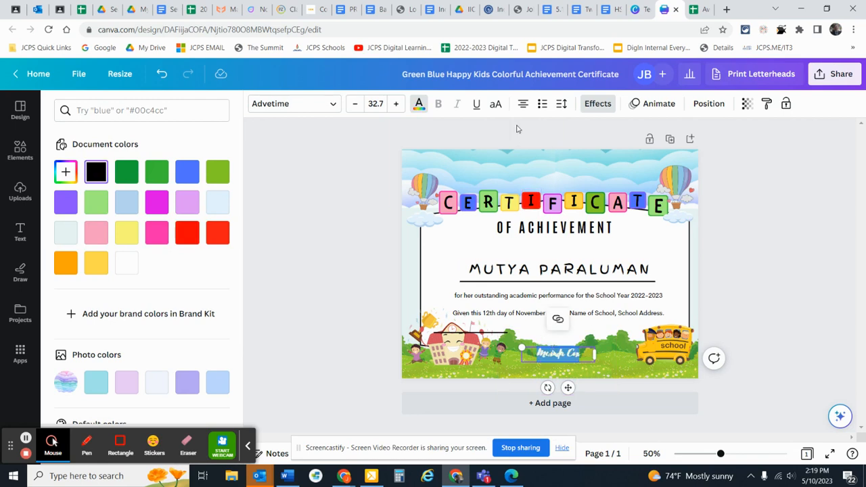
pyautogui.click(418, 106)
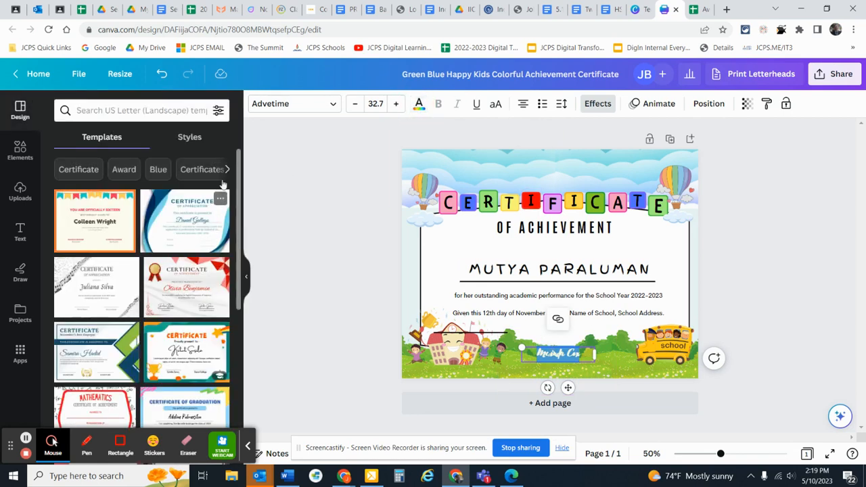
pyautogui.click(418, 105)
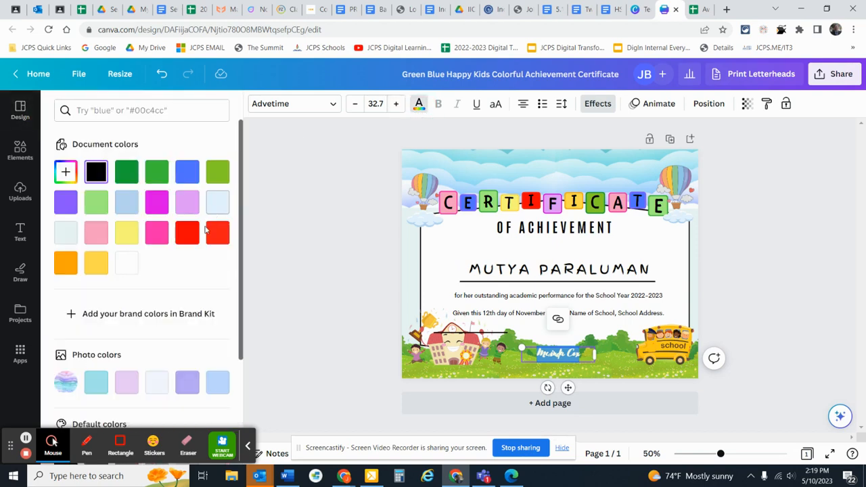
pyautogui.click(184, 242)
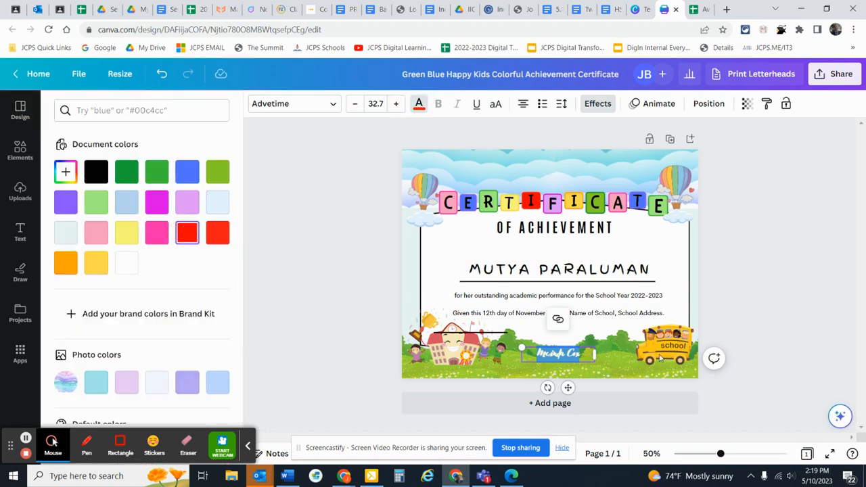
pyautogui.click(770, 316)
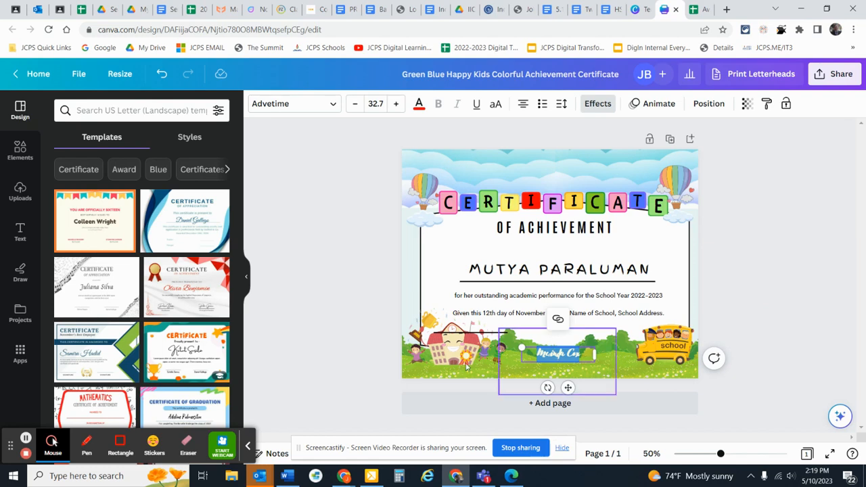
pyautogui.click(390, 304)
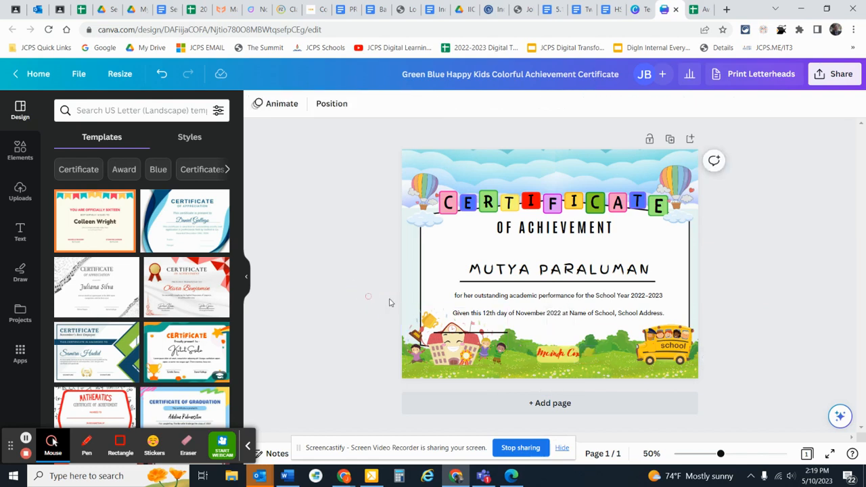
# Step: Move the short black line directly beneath the signature and delete the performance and date text lines under the recipient's name
pyautogui.click(496, 331)
pyautogui.moveTo(496, 332)
pyautogui.mouseDown()
pyautogui.moveTo(586, 381)
pyautogui.moveTo(581, 369)
pyautogui.mouseUp()
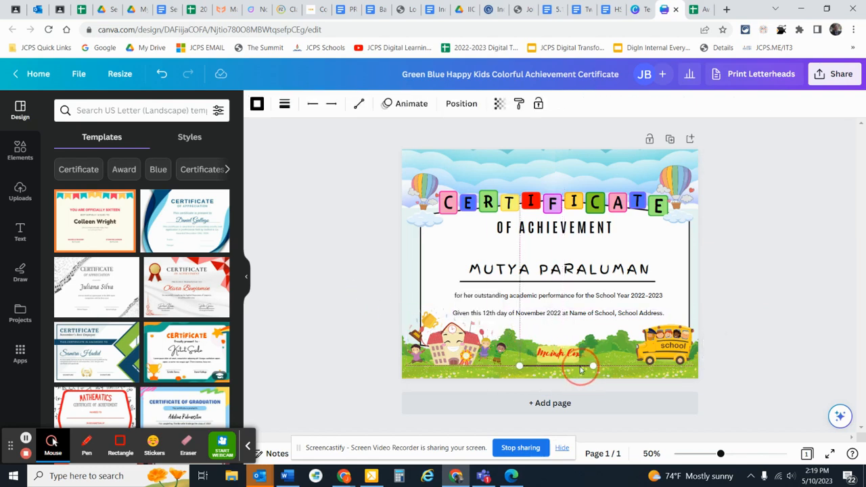
pyautogui.click(563, 297)
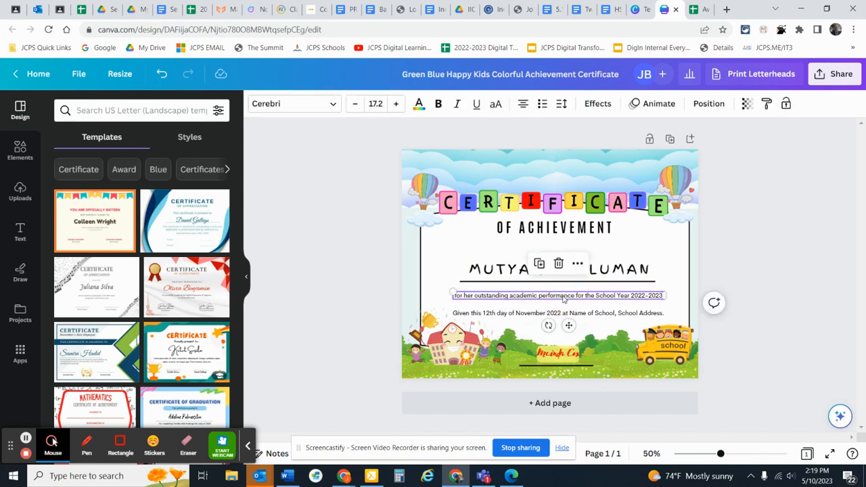
pyautogui.press('Delete')
pyautogui.click(566, 314)
pyautogui.press('Delete')
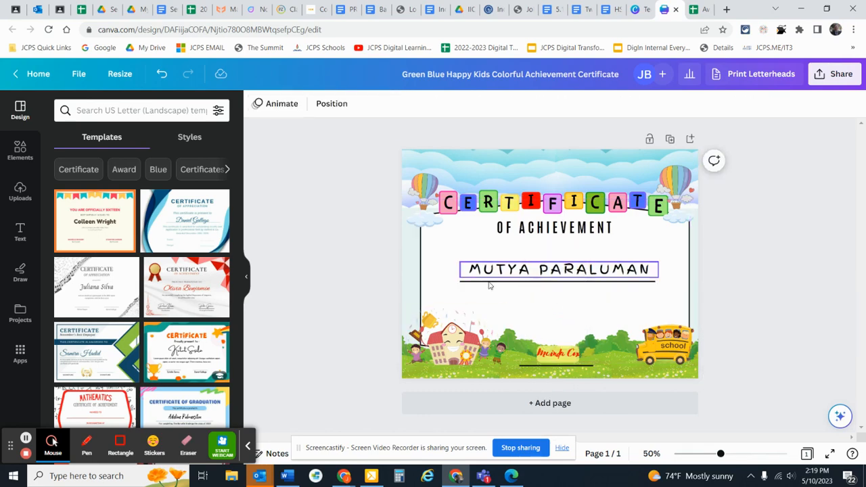
# Step: Search the elements library for "school4" to get a replacement for the colourful school illustration
pyautogui.click(448, 343)
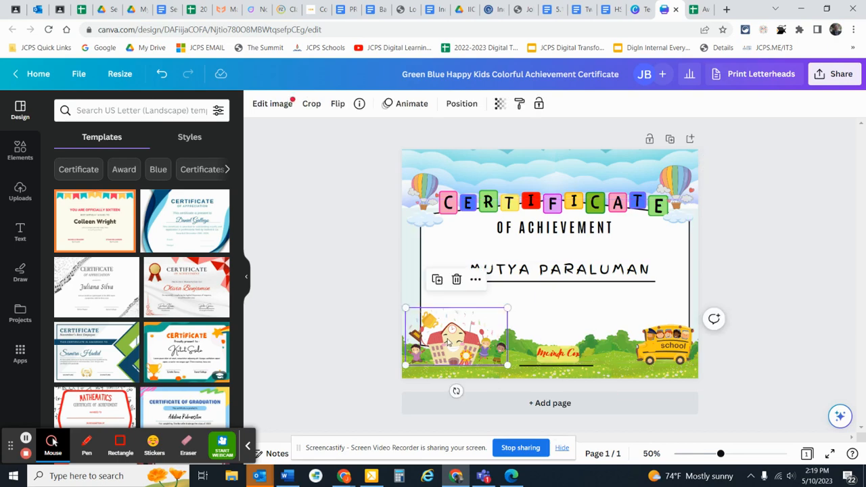
pyautogui.click(21, 150)
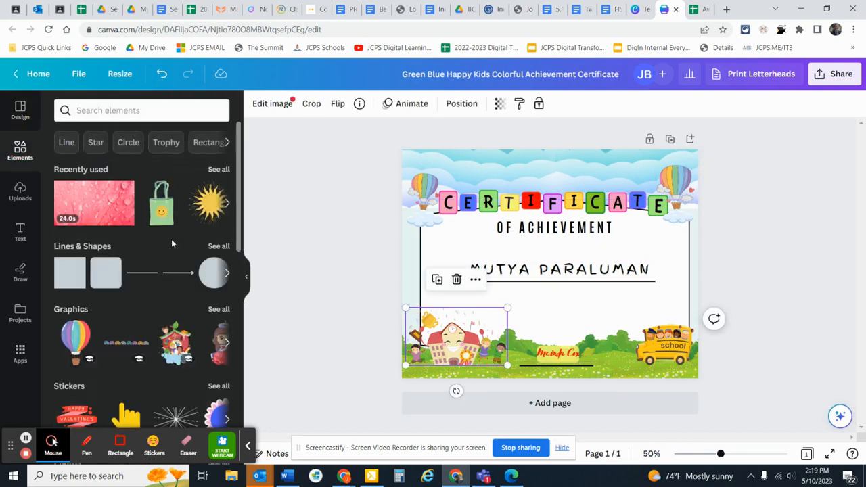
pyautogui.click(144, 110)
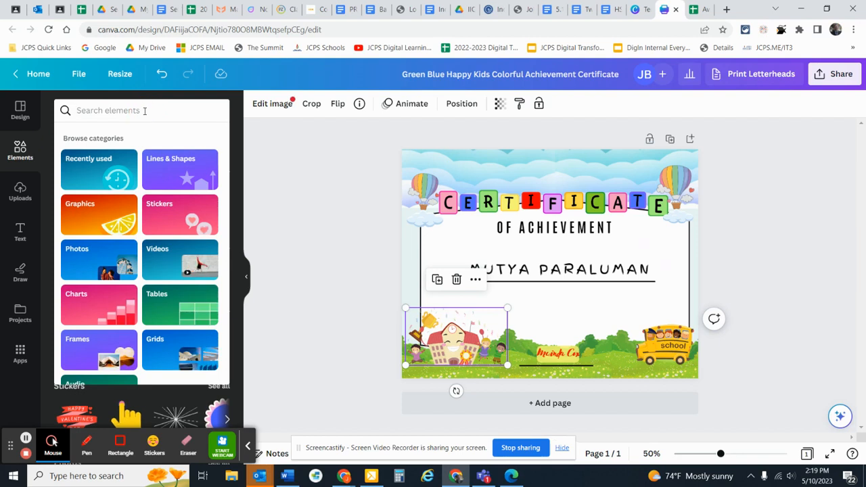
pyautogui.write('sch')
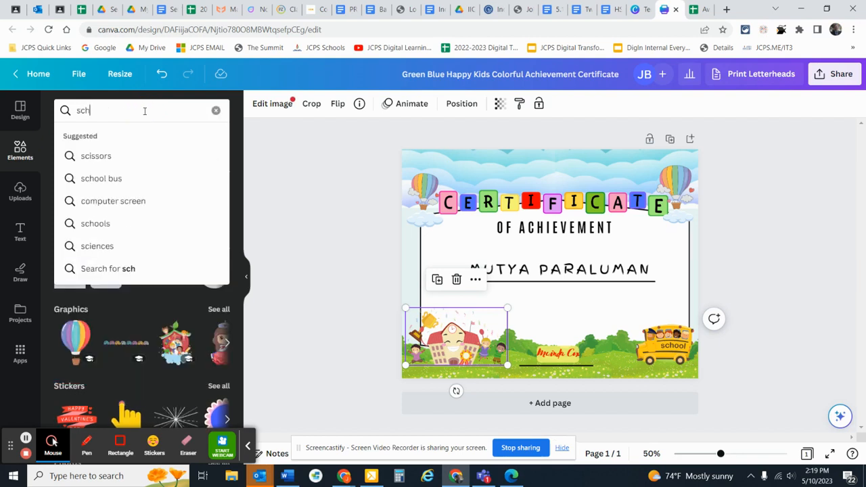
pyautogui.write('ool4')
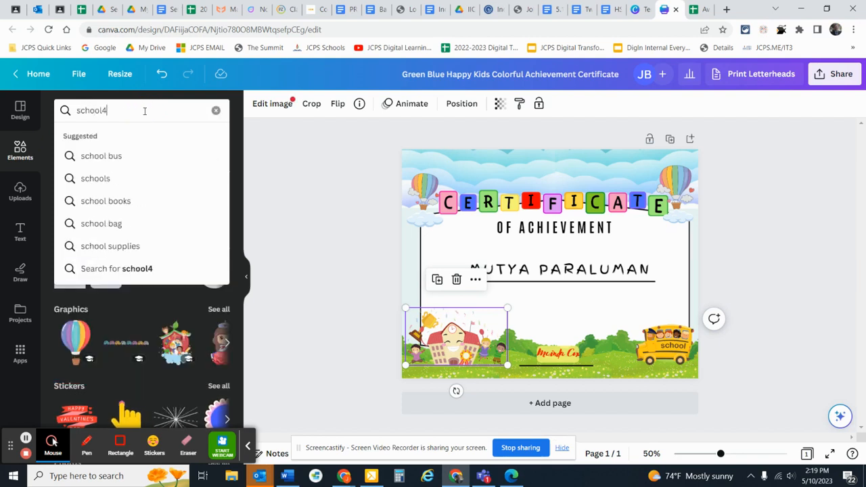
pyautogui.press('Return')
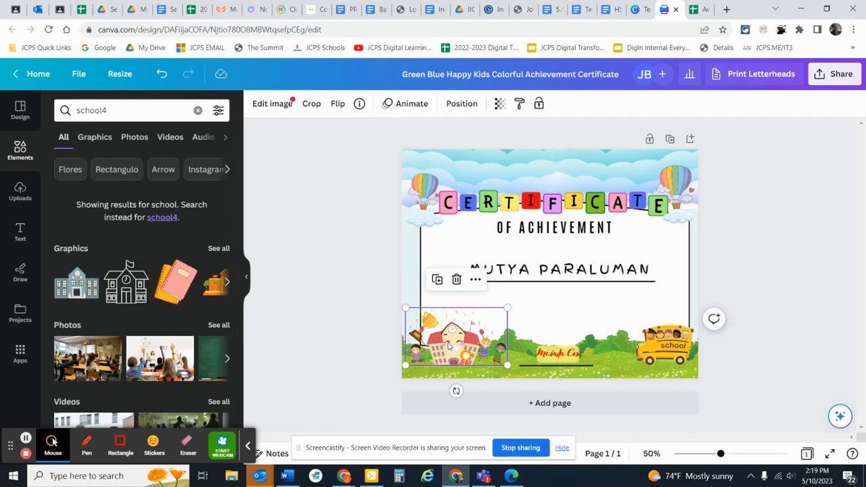
# Step: Delete the colourful school illustration and place the black outline school building graphic in the certificate's lower-left corner
pyautogui.press('Delete')
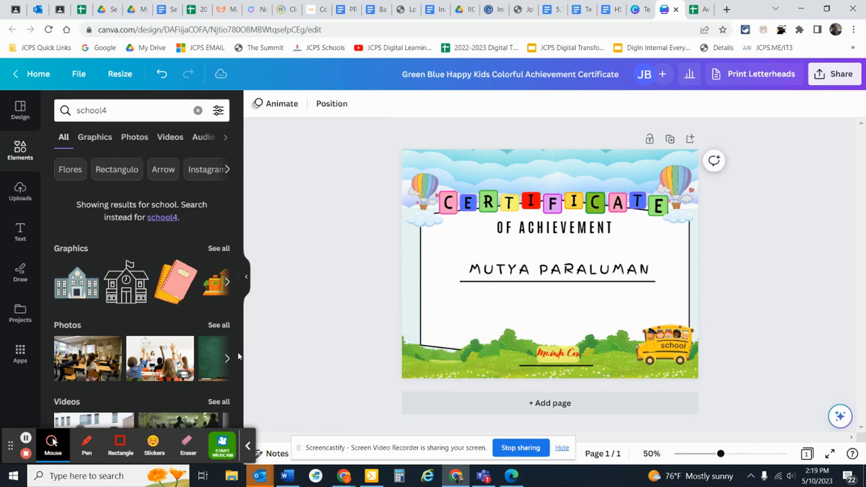
pyautogui.moveTo(130, 287); pyautogui.dragTo(434, 314)
pyautogui.click(788, 271)
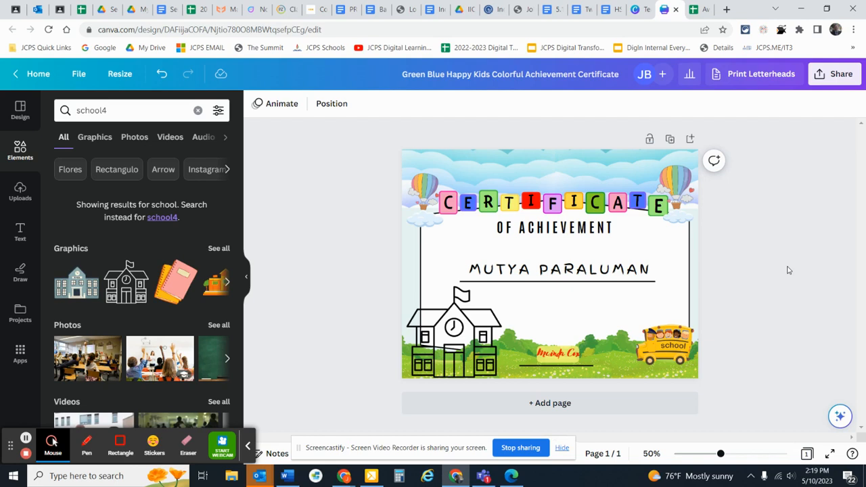
# Step: Switch to the Awards spreadsheet in Google Sheets and download it as a comma-separated values (.csv) file
pyautogui.click(695, 13)
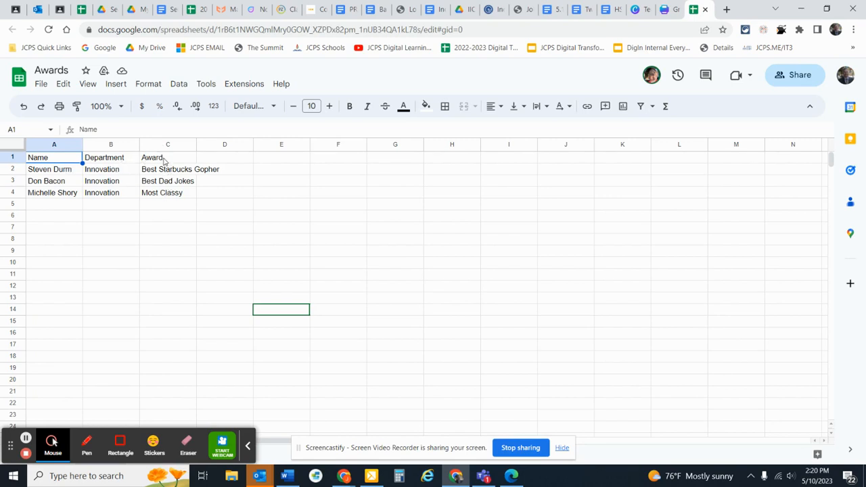
pyautogui.click(42, 85)
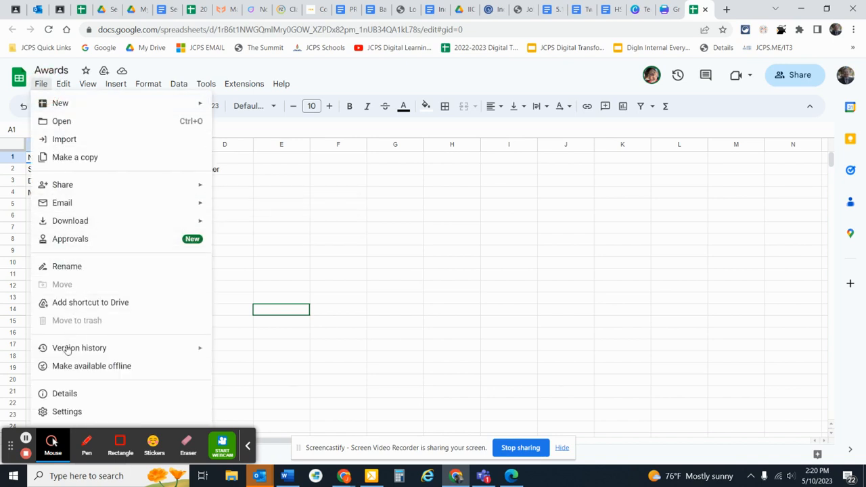
pyautogui.moveTo(91, 222)
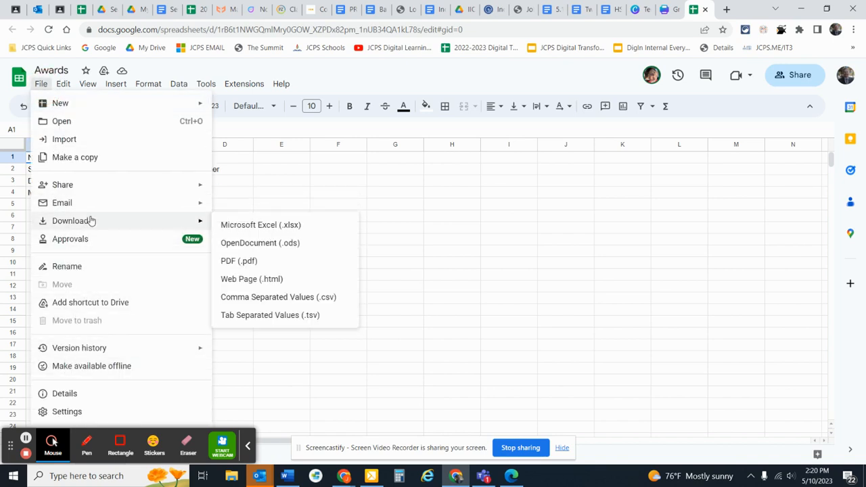
pyautogui.click(256, 296)
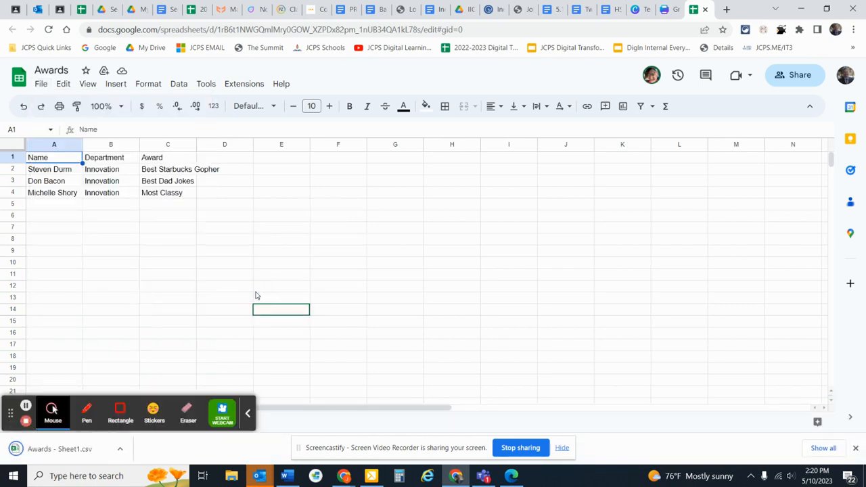
# Step: Return to the Canva certificate and upload the downloaded Awards CSV file as the bulk-create data
pyautogui.click(667, 10)
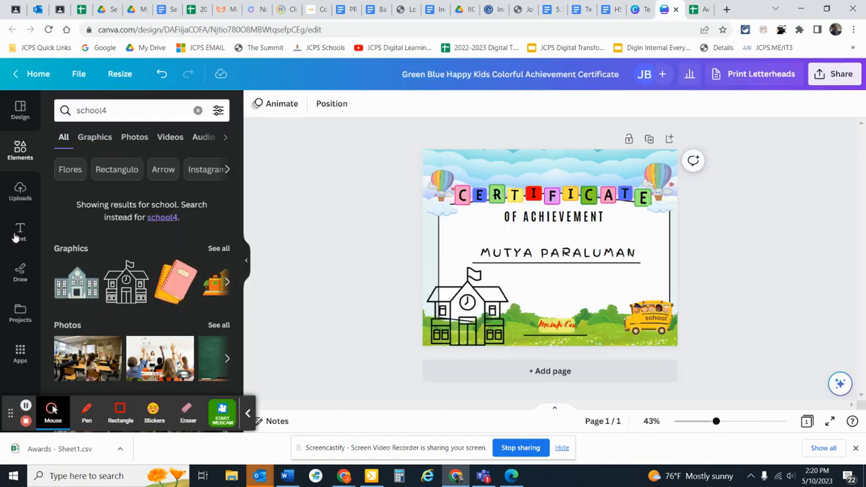
pyautogui.click(21, 357)
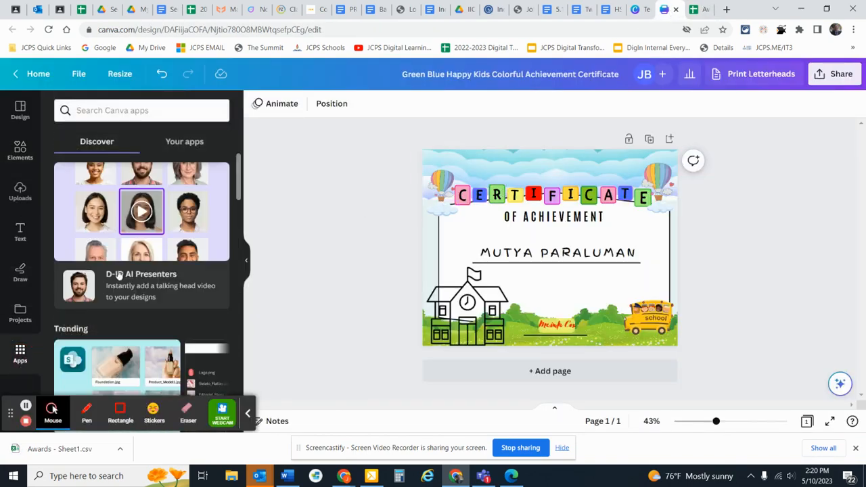
pyautogui.scroll(-5, 118, 275)
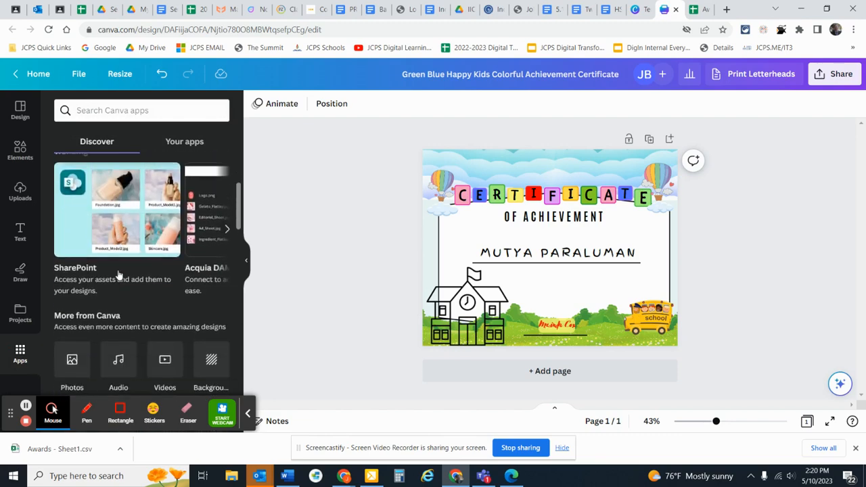
pyautogui.click(74, 278)
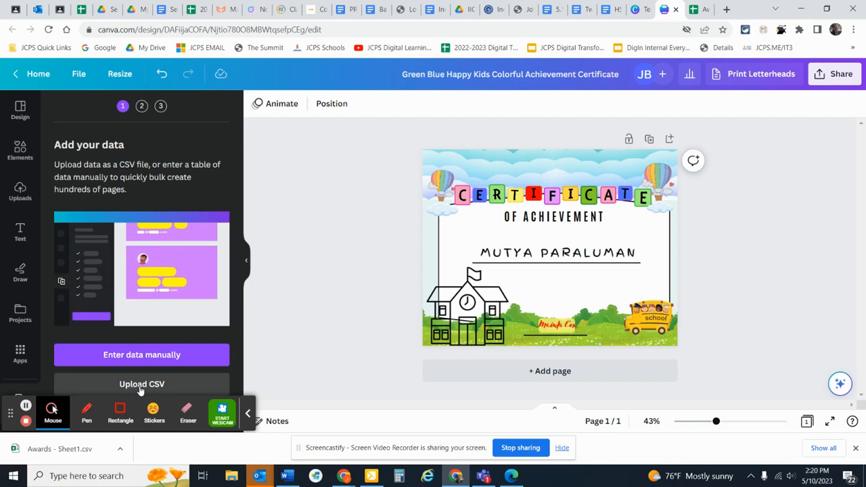
pyautogui.click(141, 387)
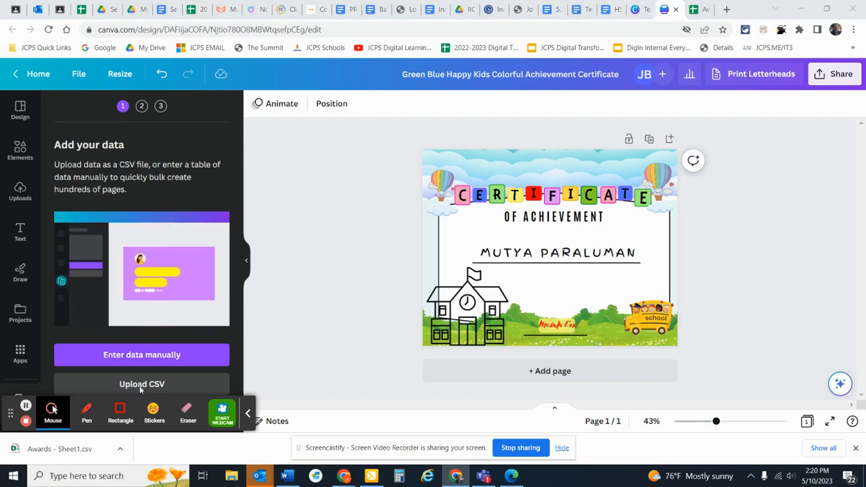
pyautogui.click(162, 96)
pyautogui.click(341, 253)
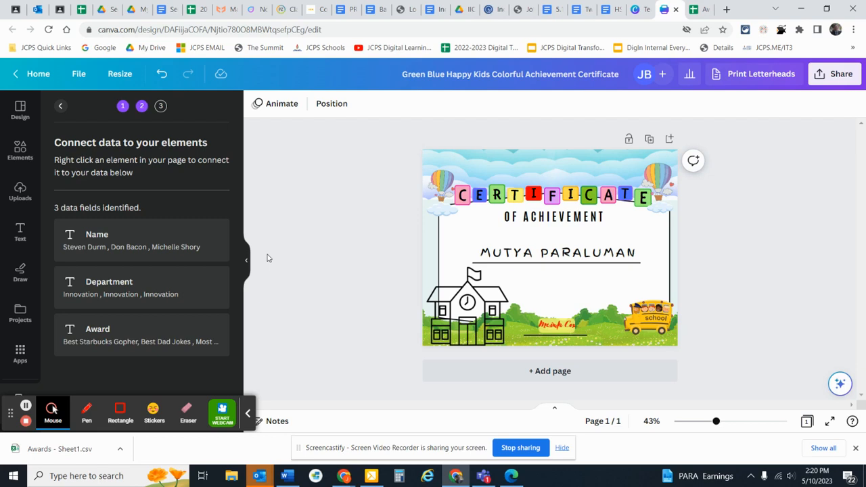
# Step: Connect the recipient's name text on the certificate to the Name data field
pyautogui.click(515, 254)
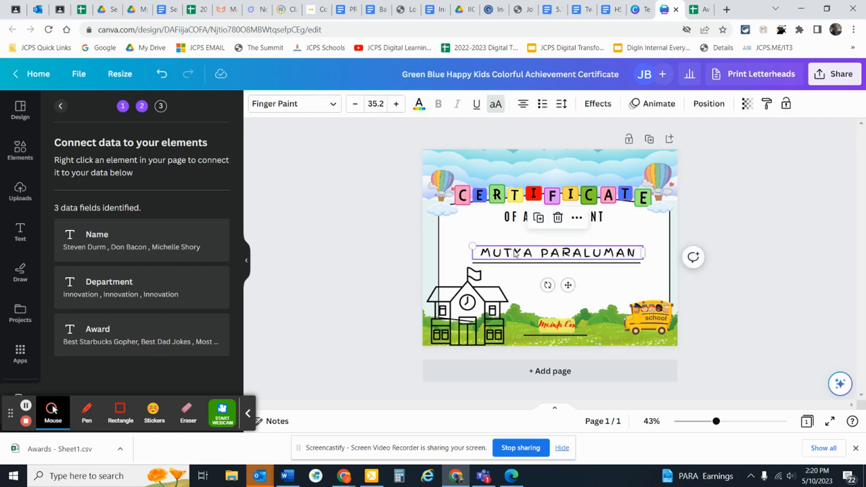
pyautogui.rightClick(515, 254)
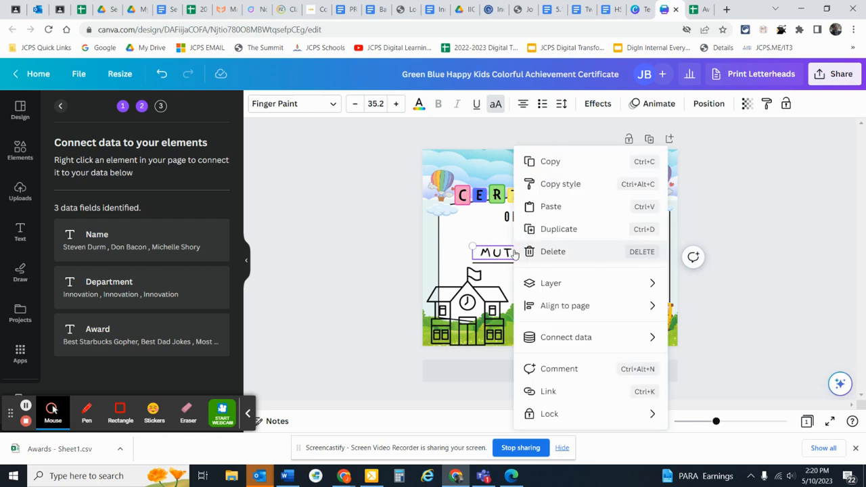
pyautogui.moveTo(568, 336)
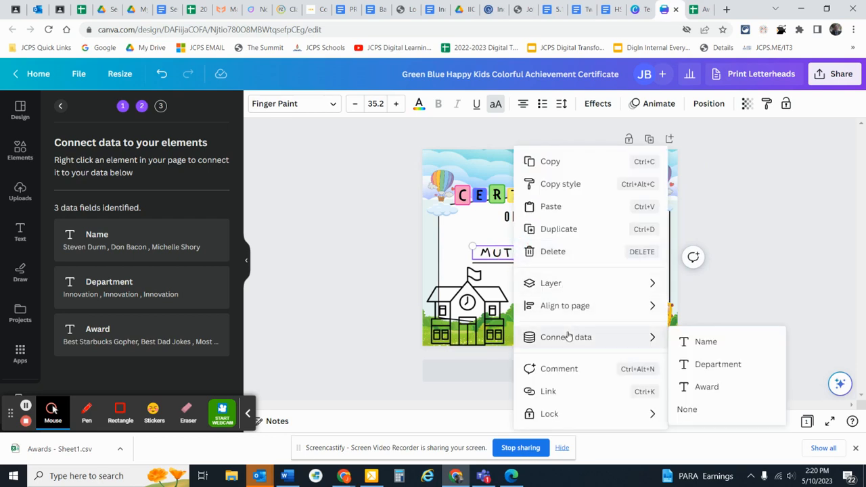
pyautogui.click(690, 350)
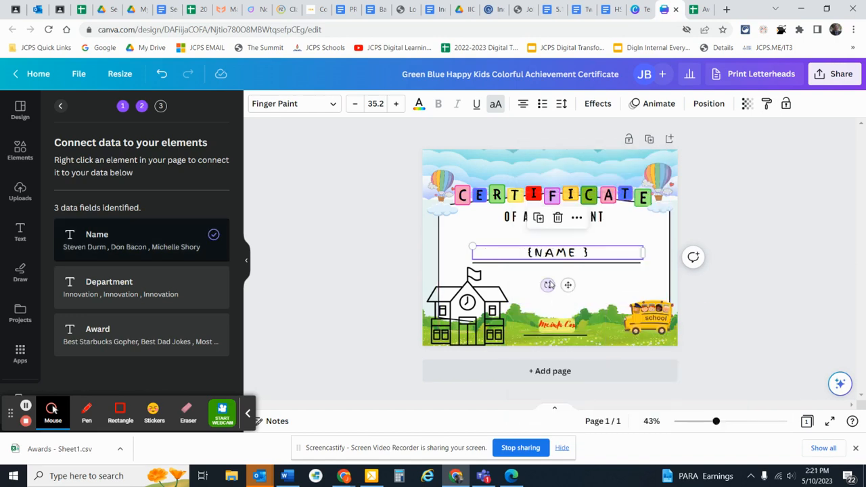
# Step: Connect the "OF ACHIEVEMENT" text under the certificate title to the Award data field
pyautogui.click(515, 218)
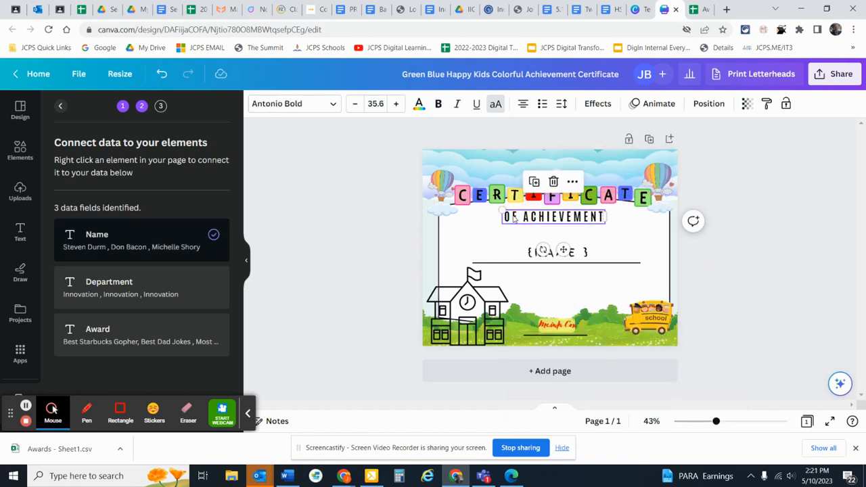
pyautogui.doubleClick(515, 218)
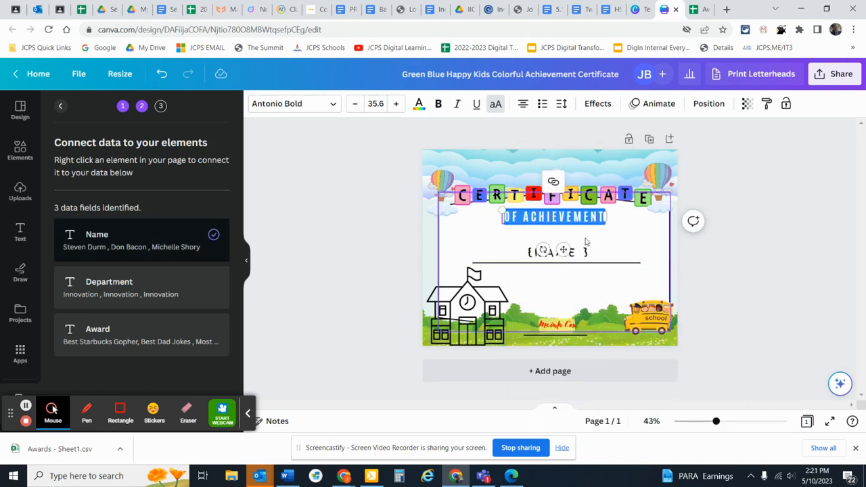
pyautogui.rightClick(599, 219)
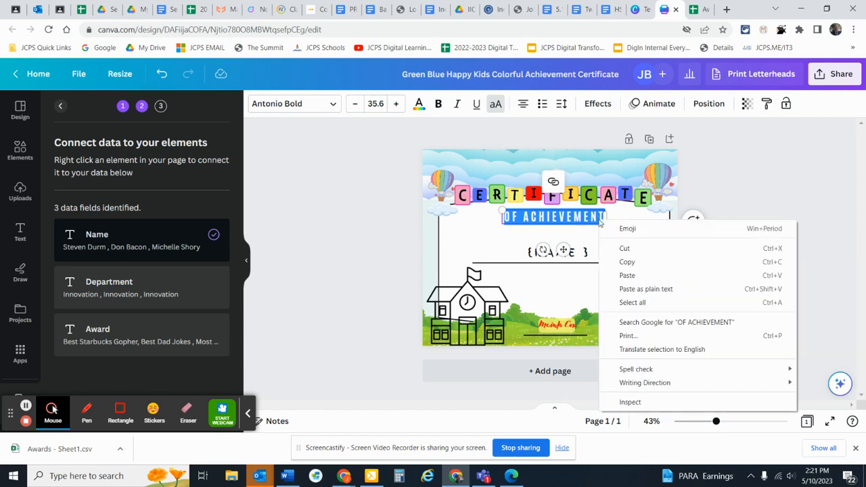
pyautogui.click(559, 227)
pyautogui.click(563, 224)
pyautogui.rightClick(568, 224)
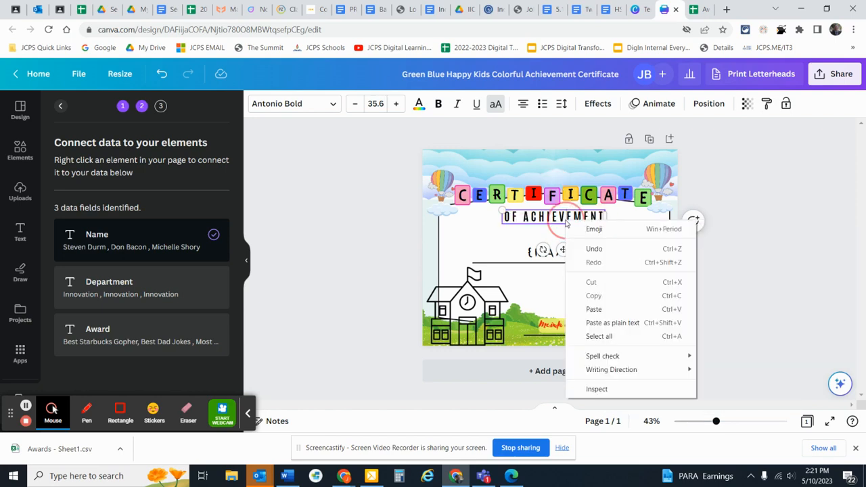
pyautogui.click(557, 224)
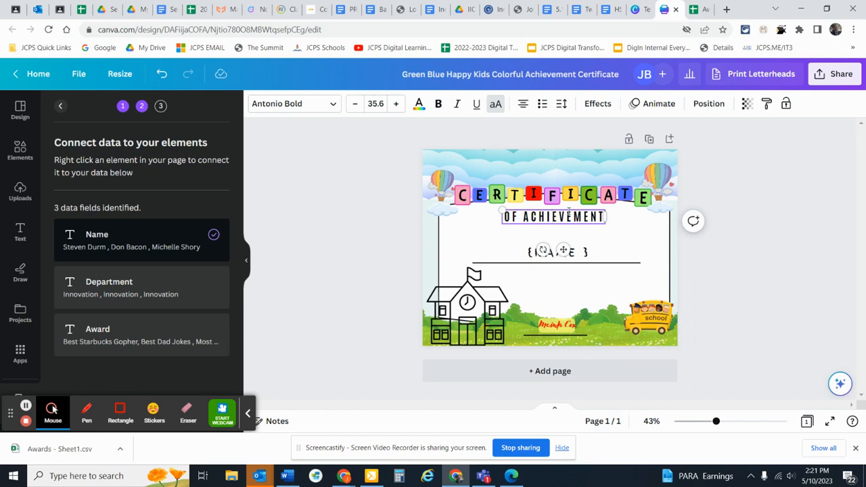
pyautogui.click(579, 209)
pyautogui.click(590, 215)
pyautogui.rightClick(589, 215)
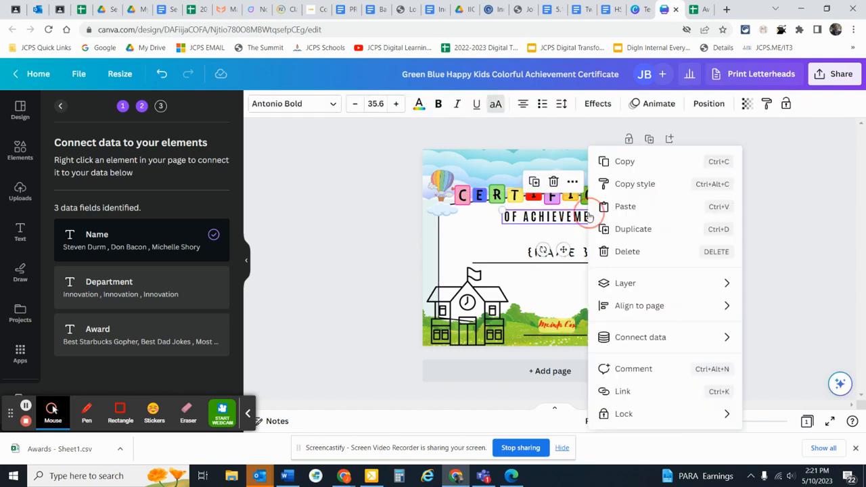
pyautogui.moveTo(629, 336)
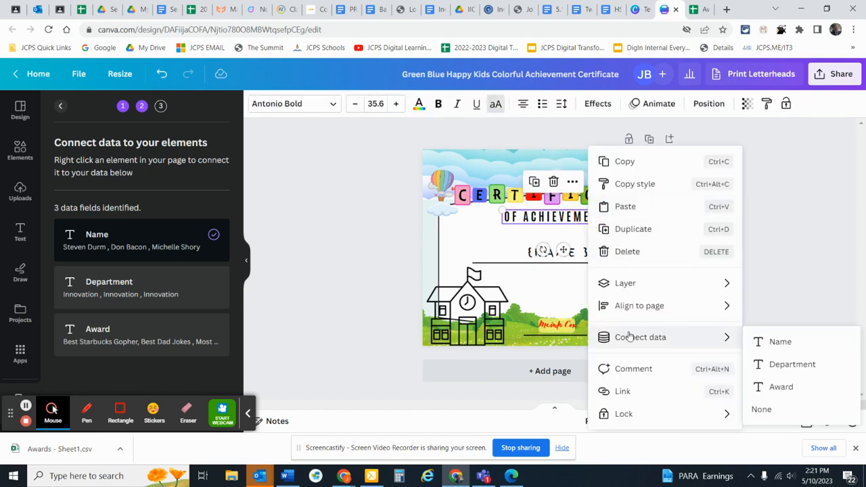
pyautogui.click(779, 386)
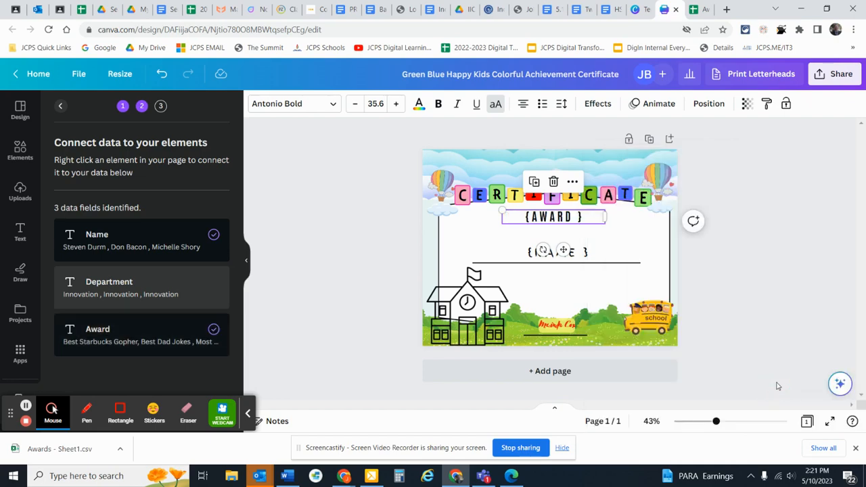
# Step: Add a subheading reading "Innovation" and place it just below the line under the recipient's name
pyautogui.click(541, 285)
pyautogui.click(823, 250)
pyautogui.click(19, 230)
pyautogui.moveTo(536, 276)
pyautogui.mouseDown()
pyautogui.moveTo(565, 276)
pyautogui.moveTo(536, 277)
pyautogui.mouseUp()
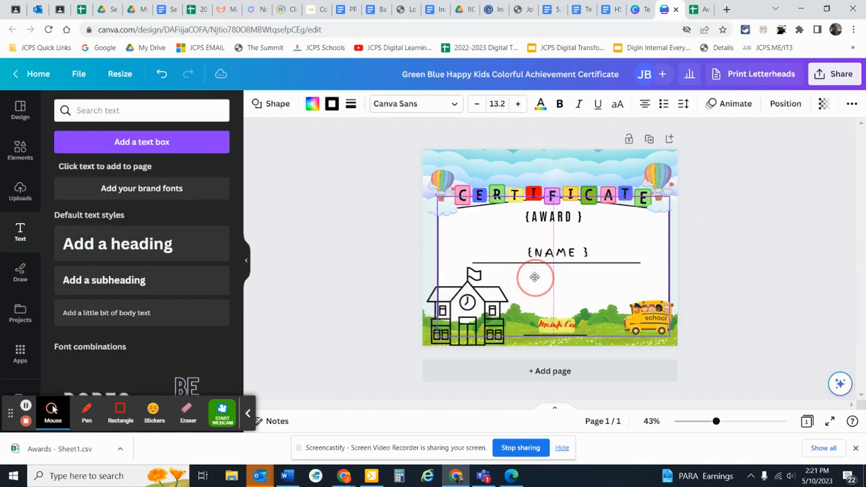
pyautogui.click(727, 274)
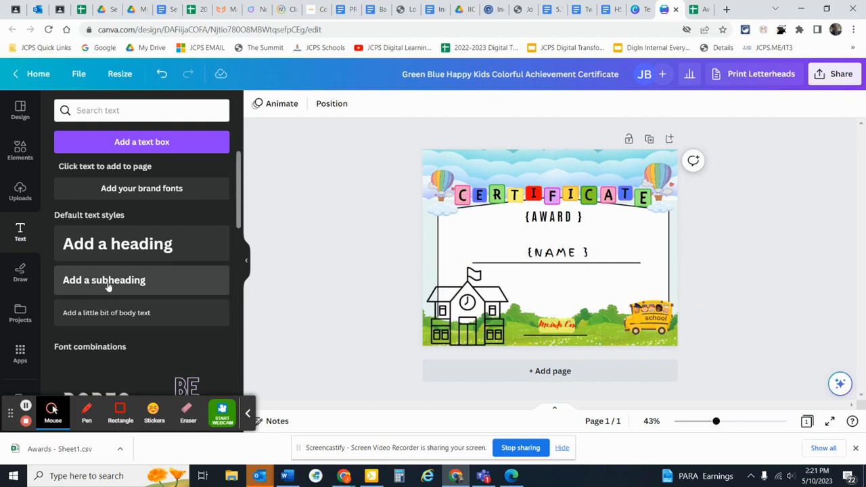
pyautogui.click(109, 286)
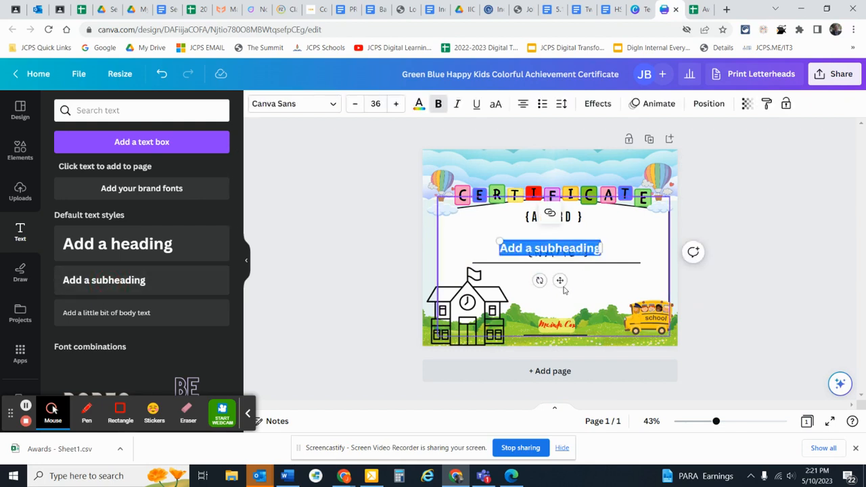
pyautogui.moveTo(560, 281); pyautogui.dragTo(567, 309)
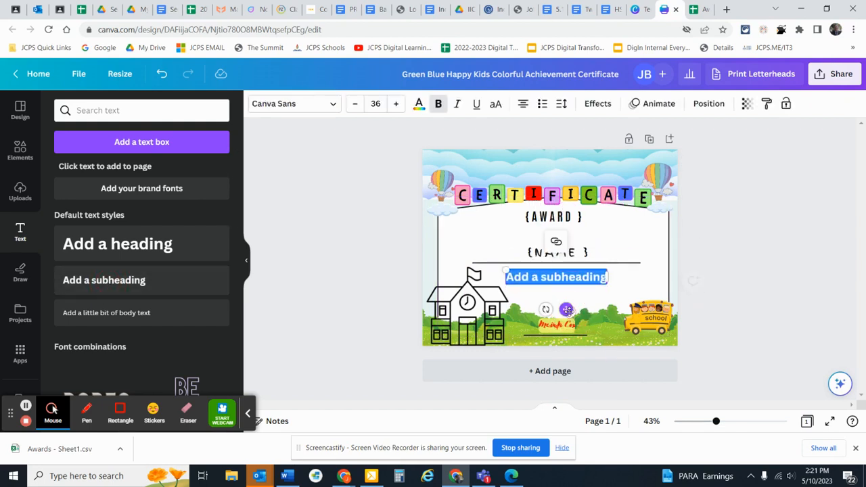
pyautogui.write('Innov')
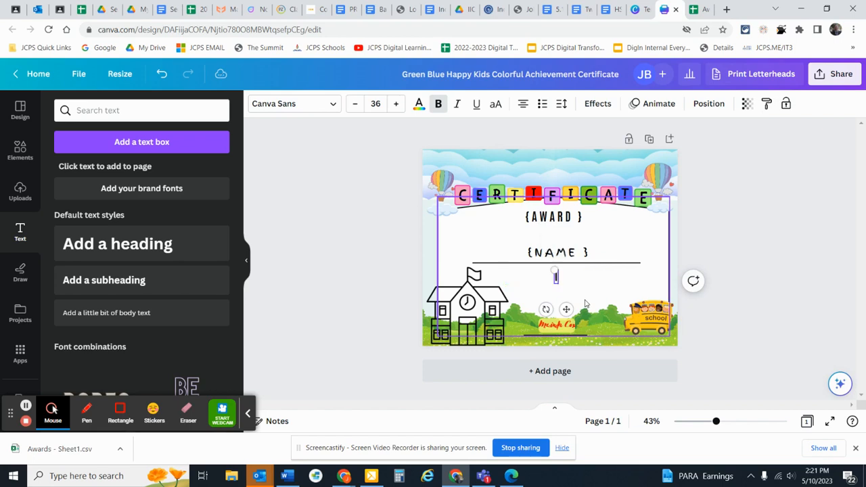
pyautogui.write('a')
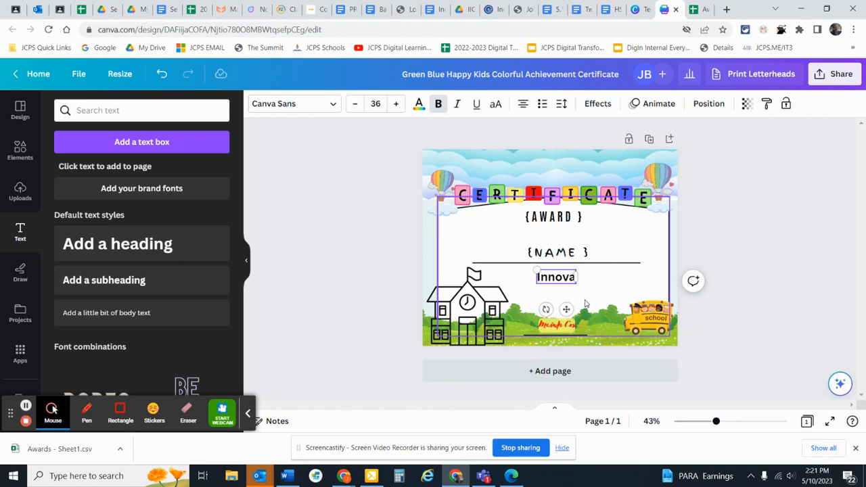
pyautogui.write('tion')
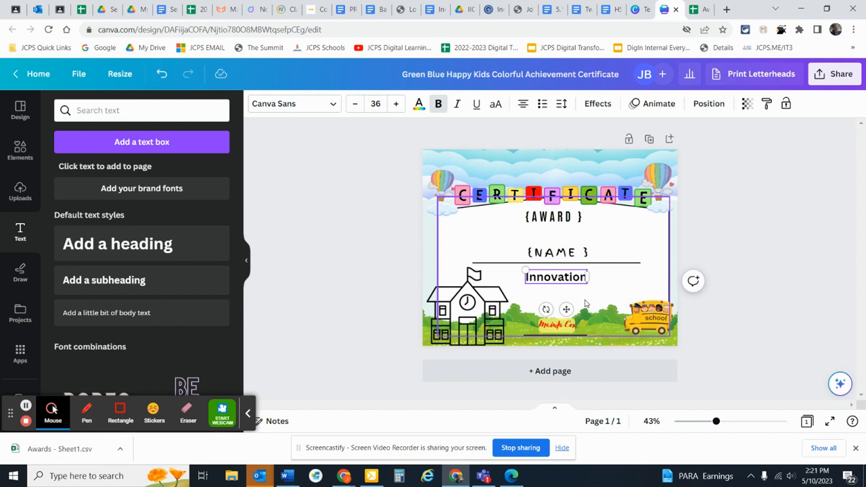
# Step: Reduce the font size of the "Innovation" text to 26
pyautogui.click(708, 286)
pyautogui.click(569, 279)
pyautogui.click(574, 282)
pyautogui.rightClick(574, 281)
pyautogui.click(354, 107)
pyautogui.click(355, 107)
pyautogui.click(355, 107)
pyautogui.click(355, 107)
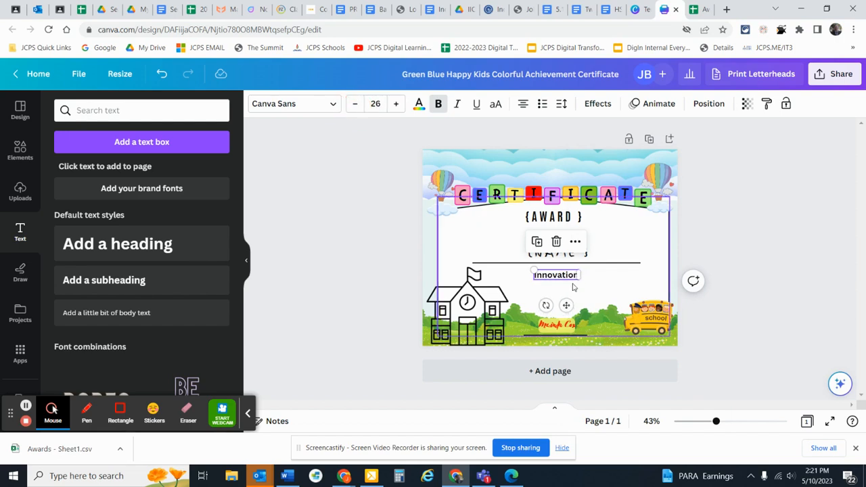
# Step: Connect the "Innovation" text to the Department data field
pyautogui.rightClick(567, 275)
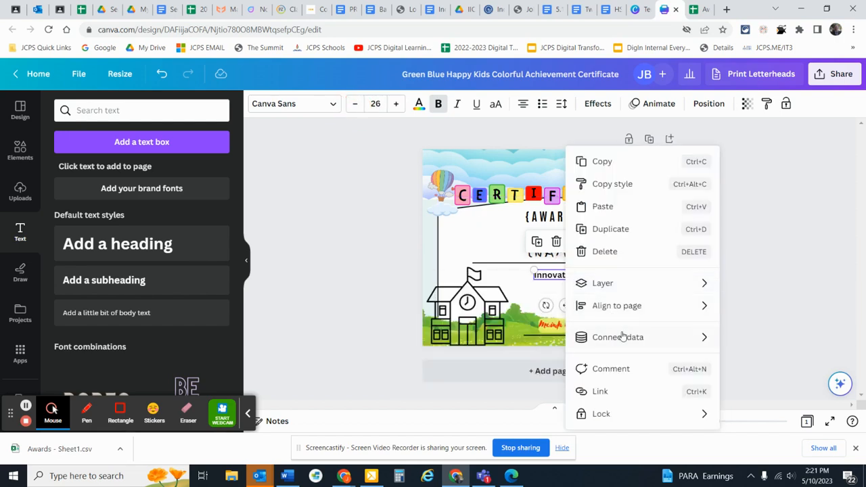
pyautogui.moveTo(621, 337)
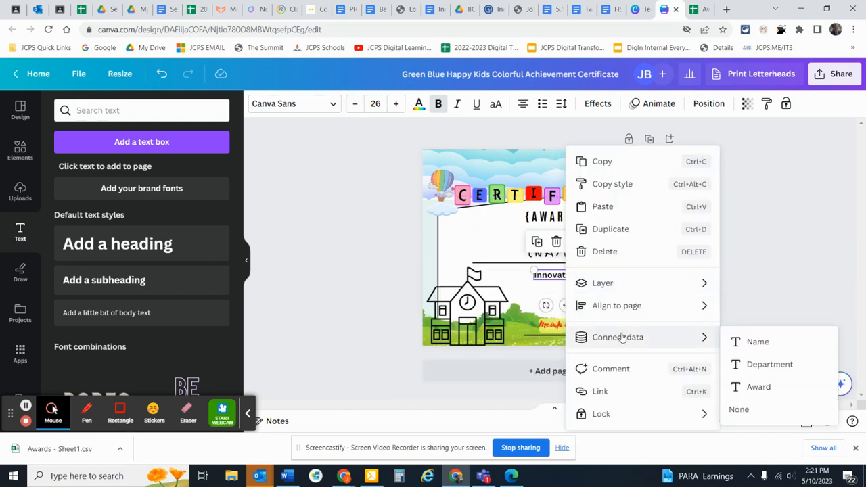
pyautogui.click(760, 368)
pyautogui.click(764, 267)
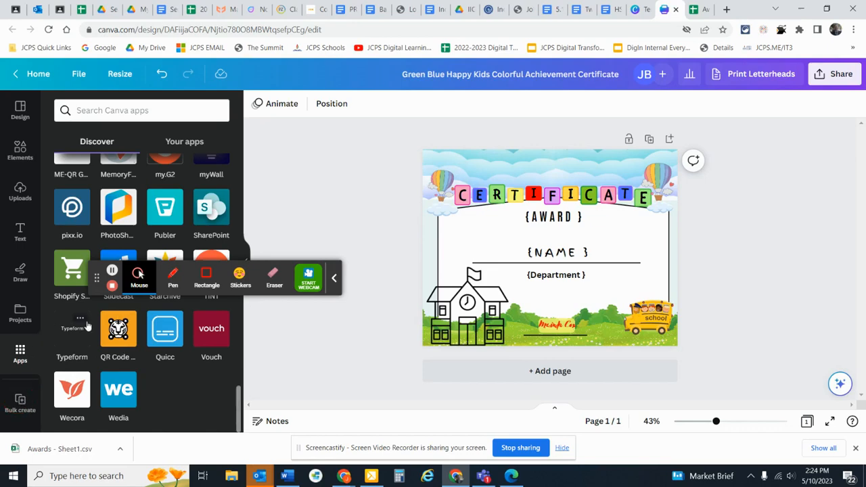
# Step: Return to Bulk create, generate certificate pages from all the data rows, and look through the resulting pages
pyautogui.click(19, 406)
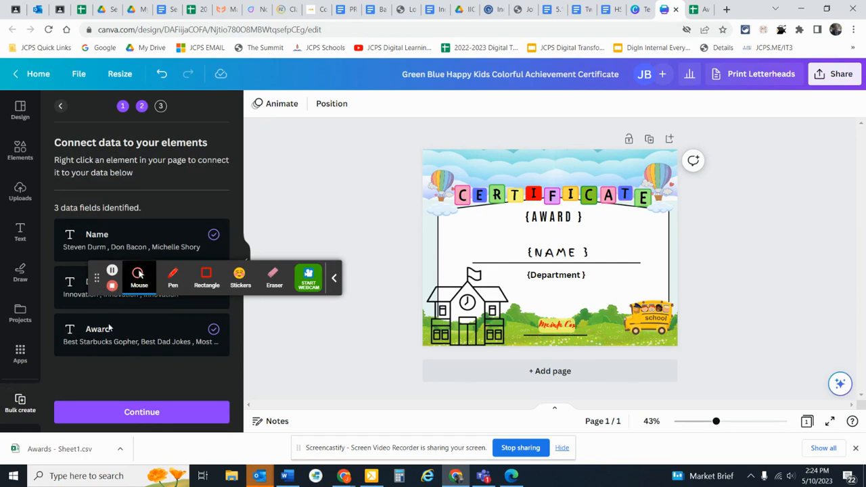
pyautogui.click(162, 410)
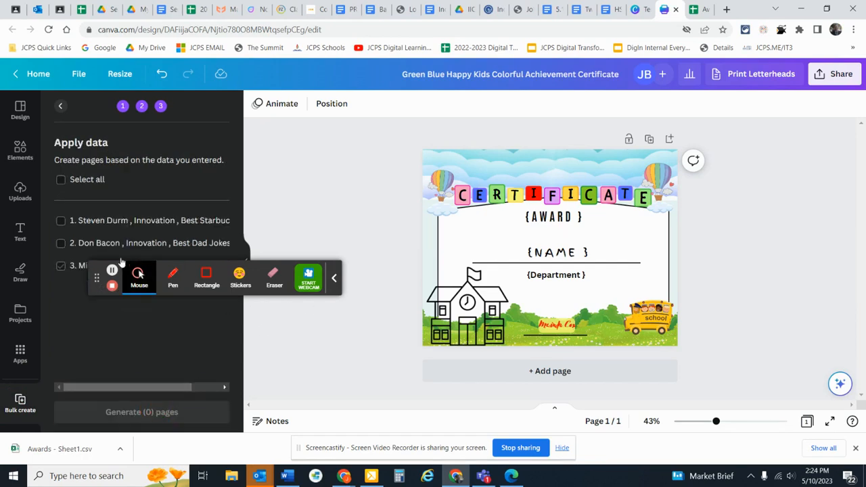
pyautogui.moveTo(97, 278); pyautogui.dragTo(66, 339)
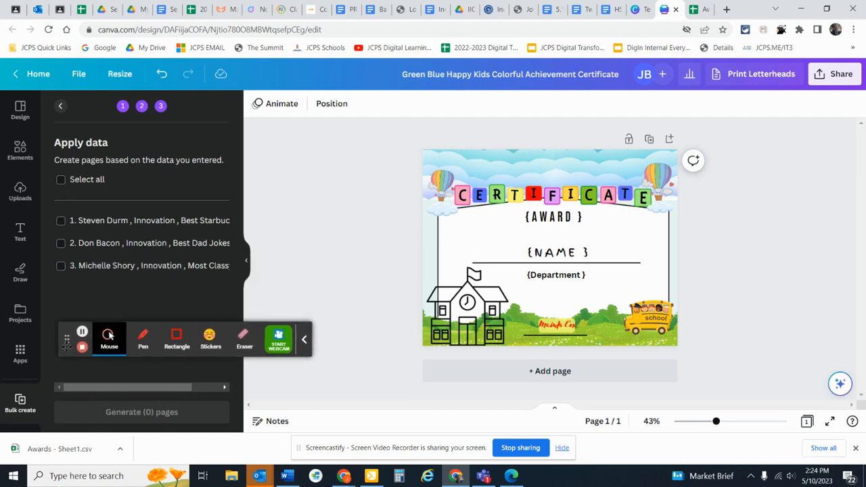
pyautogui.click(60, 179)
pyautogui.click(147, 411)
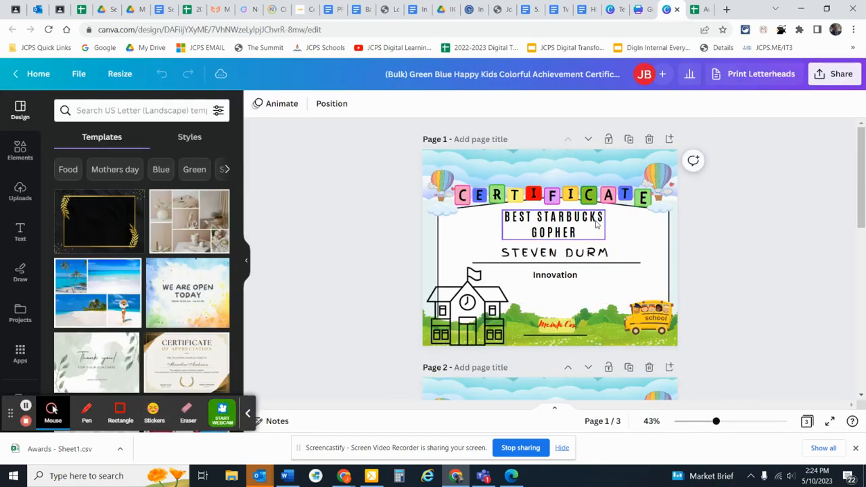
pyautogui.scroll(-4, 597, 225)
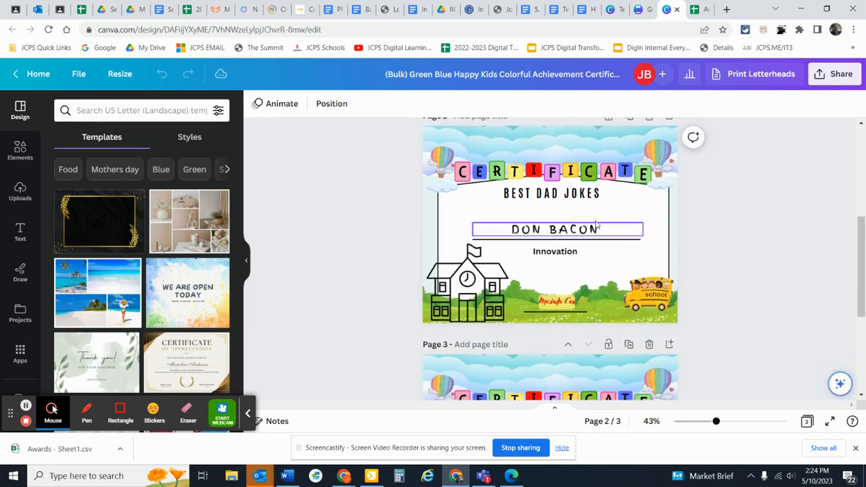
pyautogui.scroll(-4, 597, 224)
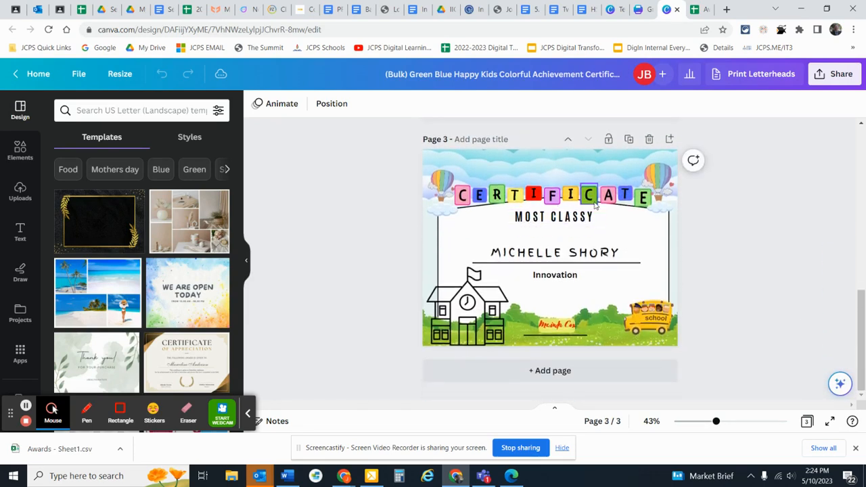
pyautogui.scroll(8, 596, 220)
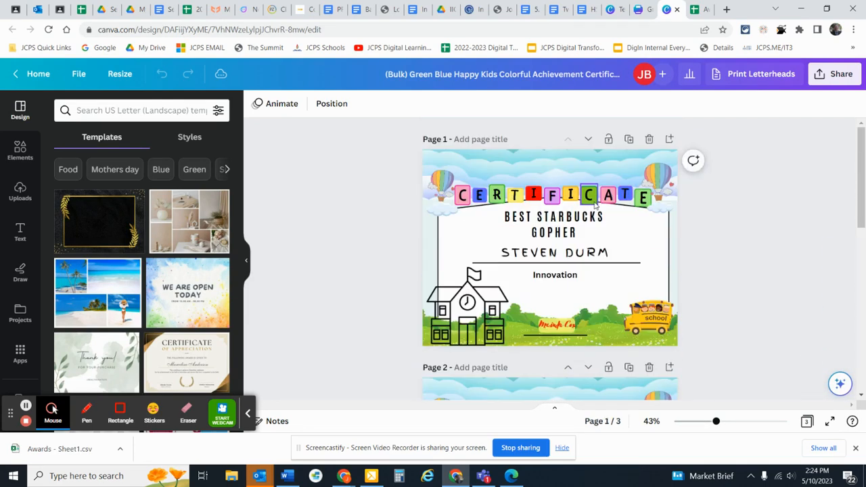